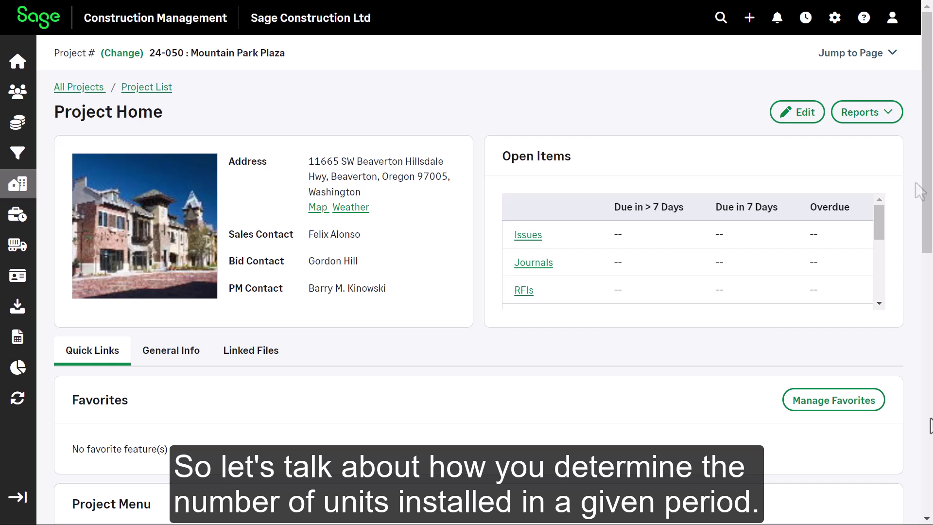
- Open the 25-Mar-2024 daily log listing Concrete 0.5 ea and Roofing 0.25 LS activities
{"action": "left_click_drag", "start_coordinate": [929, 175], "coordinate": [931, 443]}
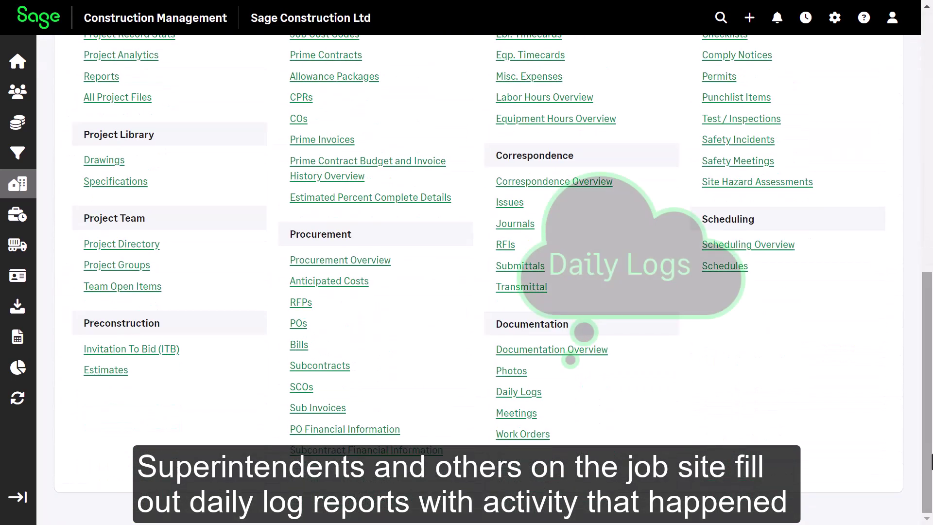
{"action": "left_click", "coordinate": [531, 393]}
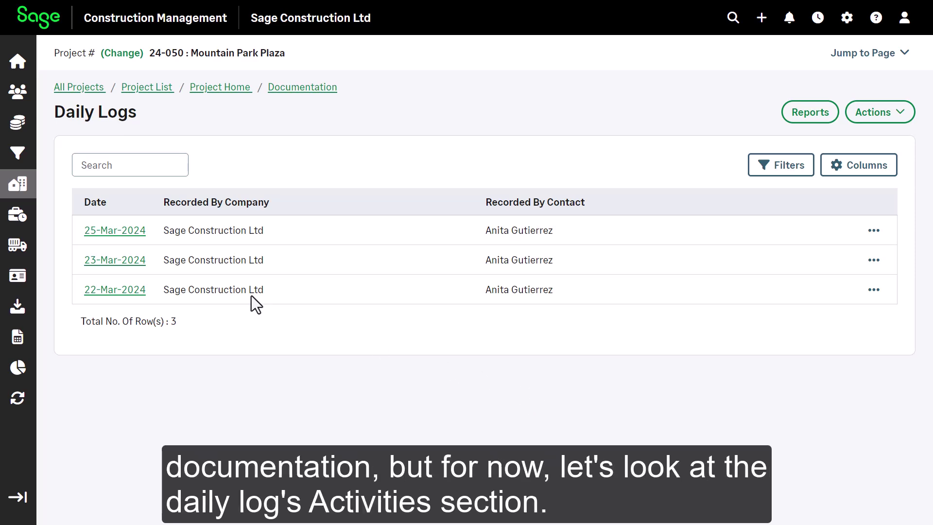
{"action": "left_click", "coordinate": [139, 232]}
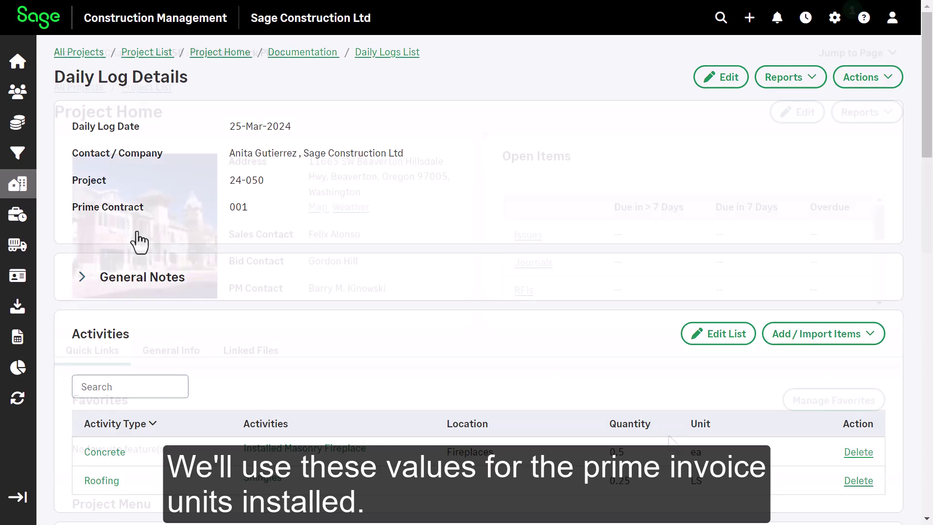
- Open prime contract 004 and confirm it is approved, Unit Price with Billed Quantities
{"action": "scroll", "coordinate": [673, 443], "scroll_direction": "down", "scroll_amount": 5}
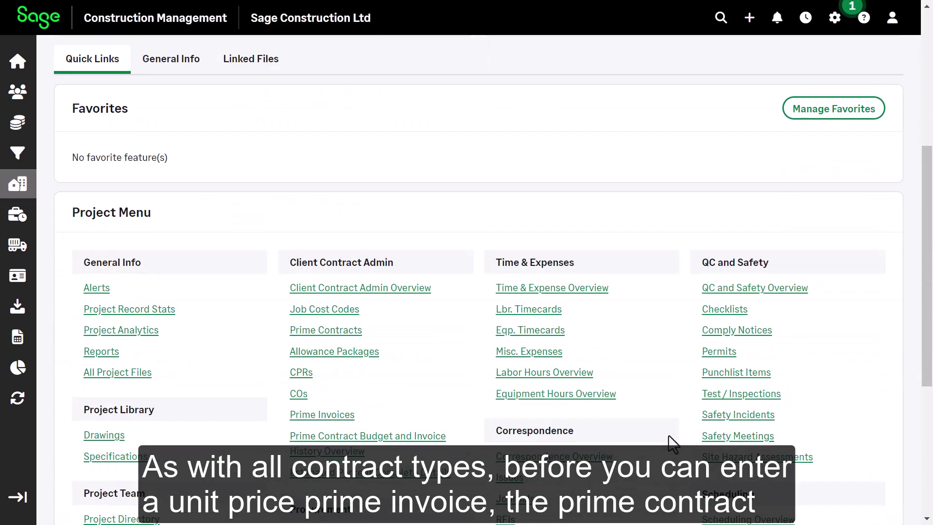
{"action": "scroll", "coordinate": [674, 443], "scroll_direction": "down", "scroll_amount": 3}
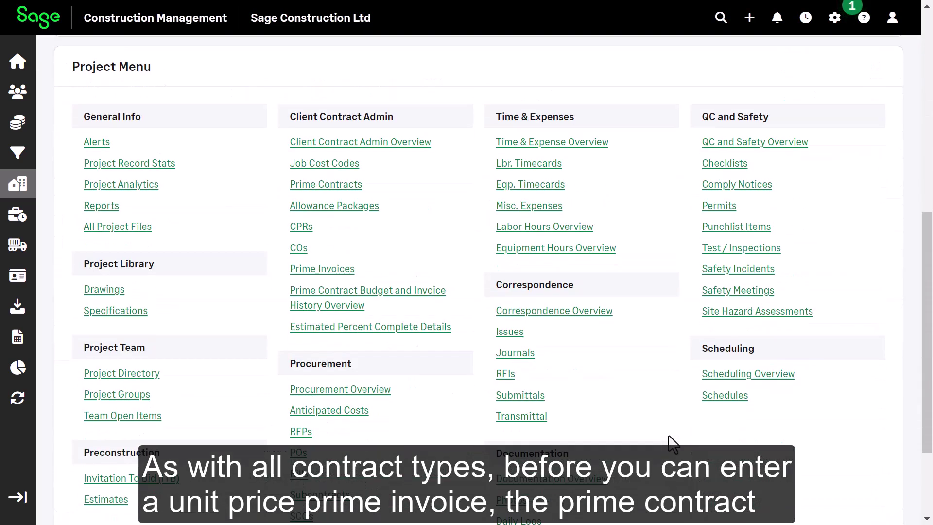
{"action": "left_click", "coordinate": [310, 185]}
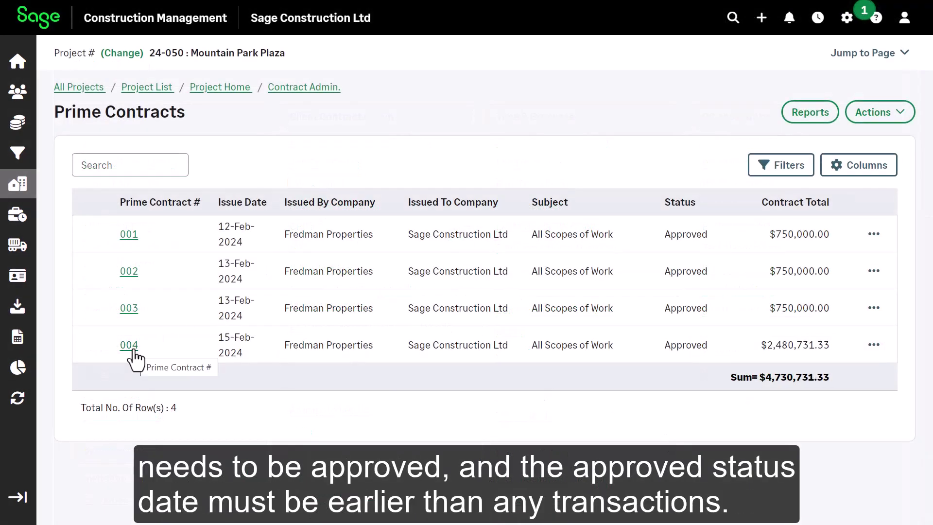
{"action": "left_click", "coordinate": [129, 346]}
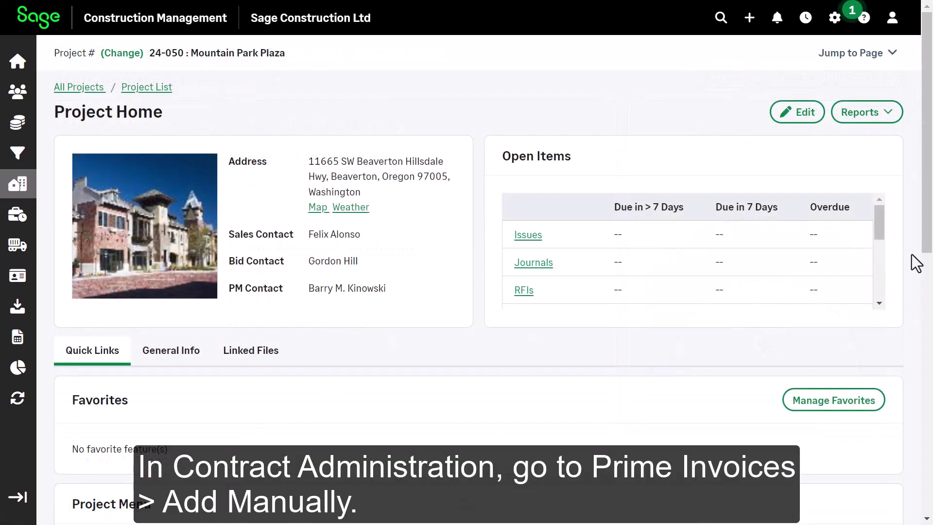
- Start adding a prime invoice manually from the Prime Invoices list
{"action": "scroll", "coordinate": [911, 262], "scroll_direction": "down", "scroll_amount": 3}
{"action": "scroll", "coordinate": [917, 263], "scroll_direction": "down", "scroll_amount": 8}
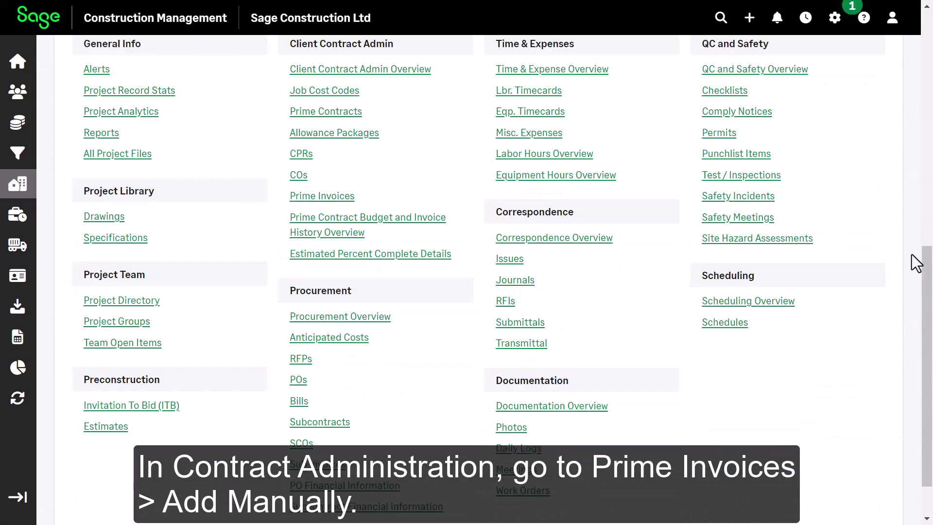
{"action": "left_click", "coordinate": [308, 197]}
{"action": "left_click", "coordinate": [861, 112]}
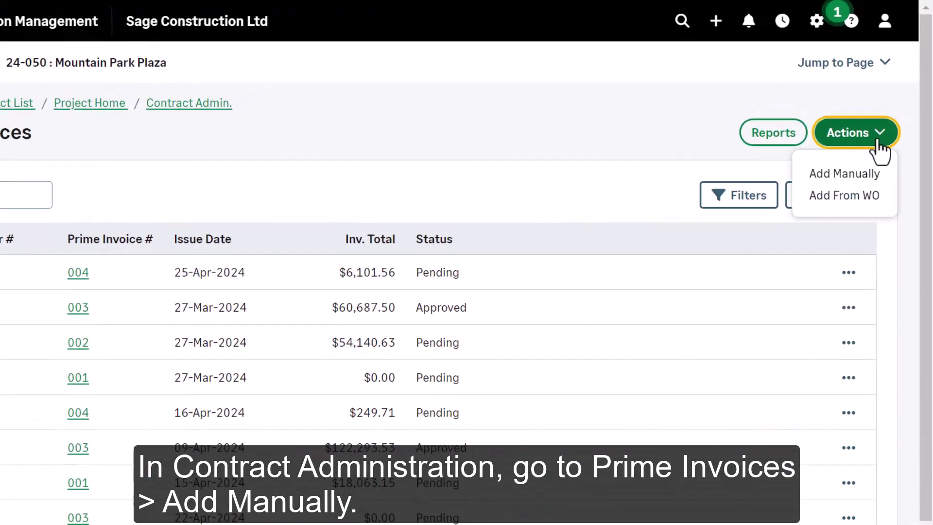
{"action": "left_click", "coordinate": [875, 187]}
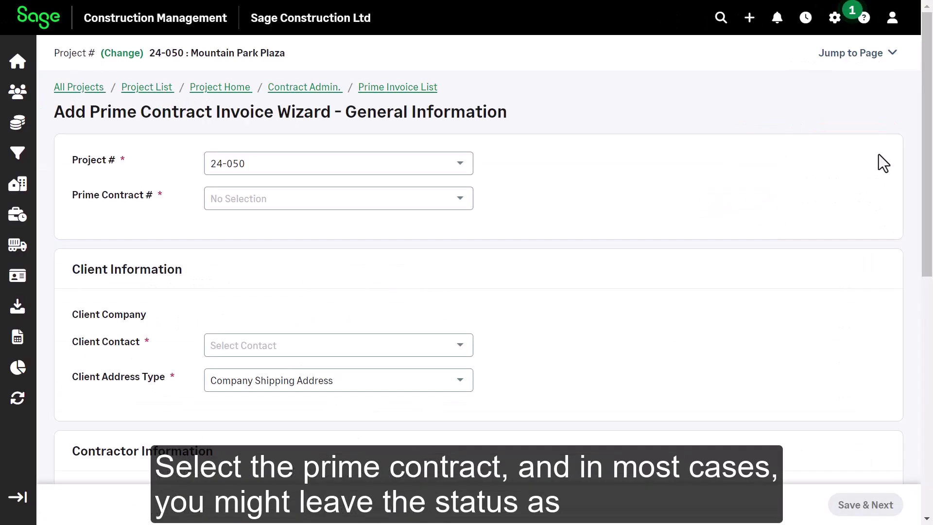
- Create invoice 004 for Prime Contract 004, marked Approved, and save its information
{"action": "left_click", "coordinate": [459, 203]}
{"action": "left_click", "coordinate": [415, 377]}
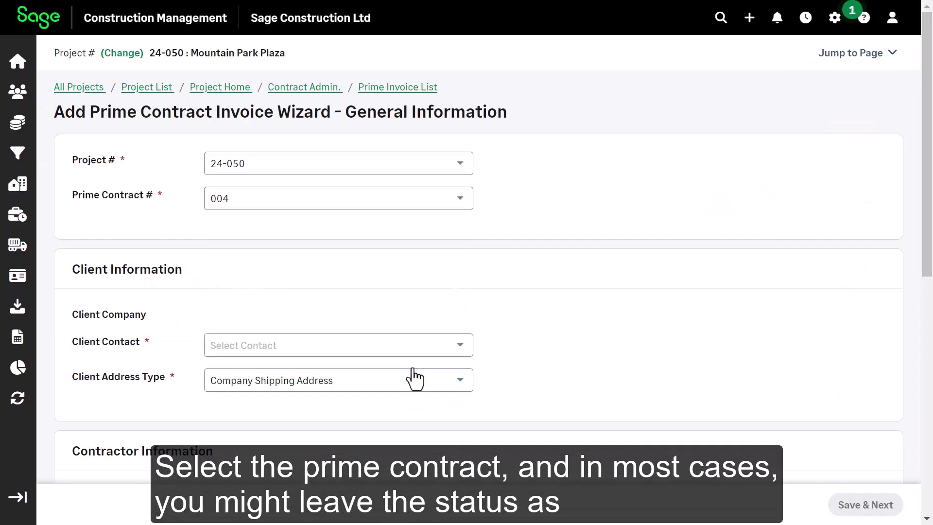
{"action": "scroll", "coordinate": [582, 350], "scroll_direction": "down", "scroll_amount": 3}
{"action": "scroll", "coordinate": [582, 350], "scroll_direction": "down", "scroll_amount": 5}
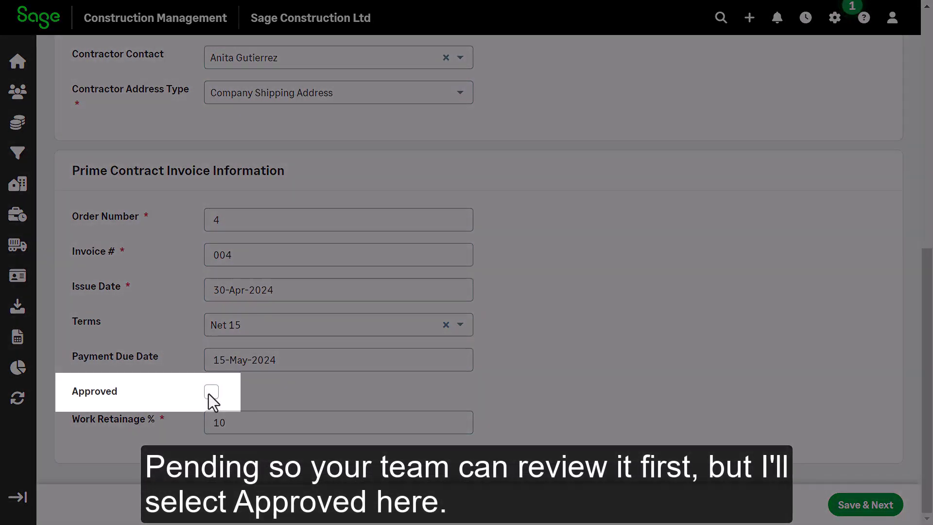
{"action": "left_click", "coordinate": [210, 393]}
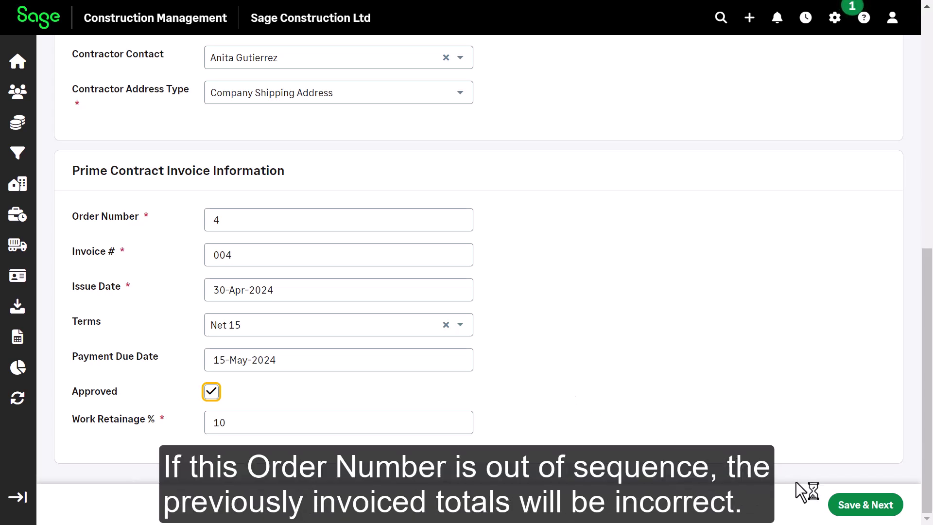
{"action": "left_click", "coordinate": [850, 505]}
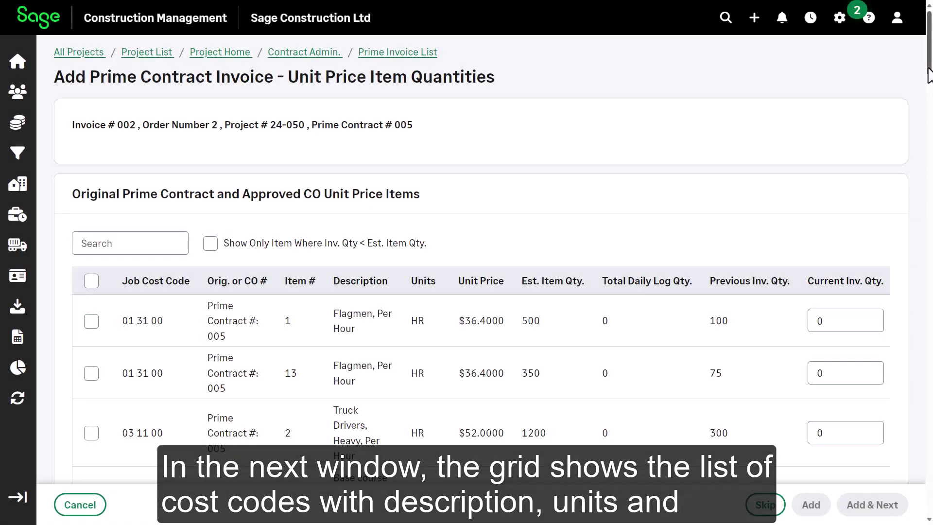
- Enter current invoice quantities 200, 150 and 600 for items 1, 13 and 2
{"action": "scroll", "coordinate": [930, 75], "scroll_direction": "down", "scroll_amount": 1}
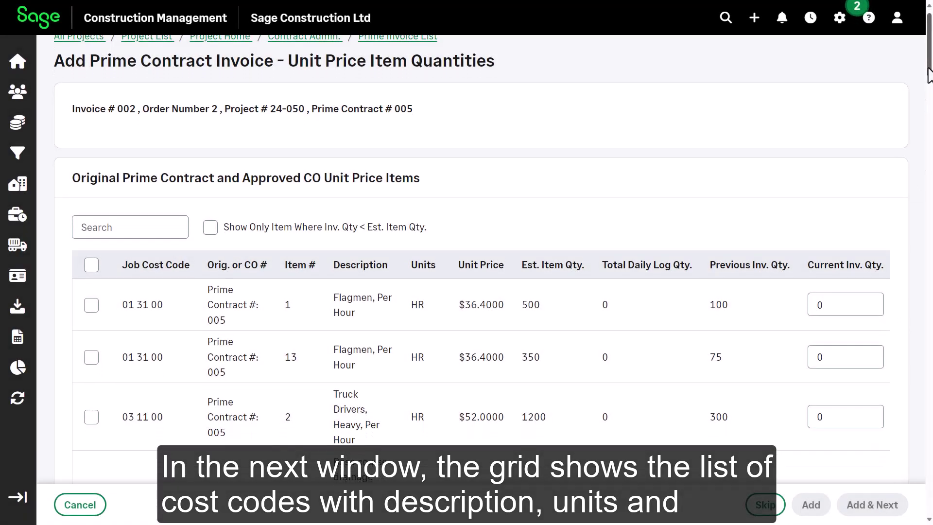
{"action": "left_click_drag", "start_coordinate": [929, 73], "coordinate": [929, 90]}
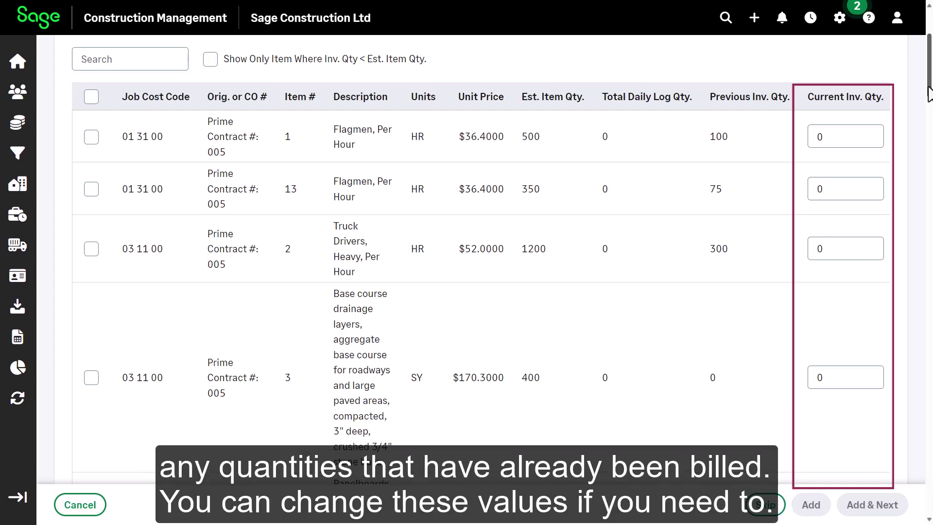
{"action": "left_click", "coordinate": [832, 137]}
{"action": "type", "text": "200"}
{"action": "key", "text": "Tab"}
{"action": "key", "text": "Tab"}
{"action": "type", "text": "150"}
{"action": "key", "text": "Tab"}
{"action": "key", "text": "Tab"}
{"action": "type", "text": "600"}
{"action": "key", "text": "Tab"}
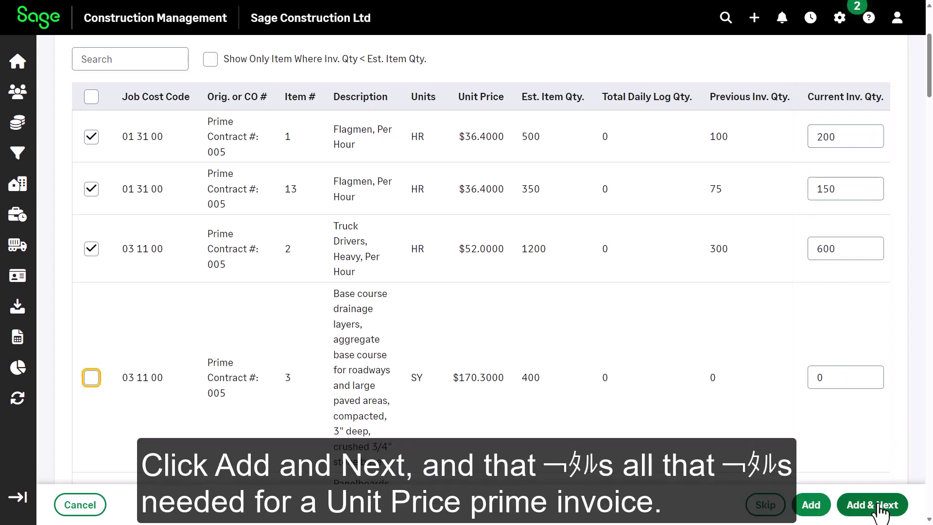
- Add the billed items, then expand the invoice's Comments and Internal Comments sections
{"action": "left_click", "coordinate": [879, 506]}
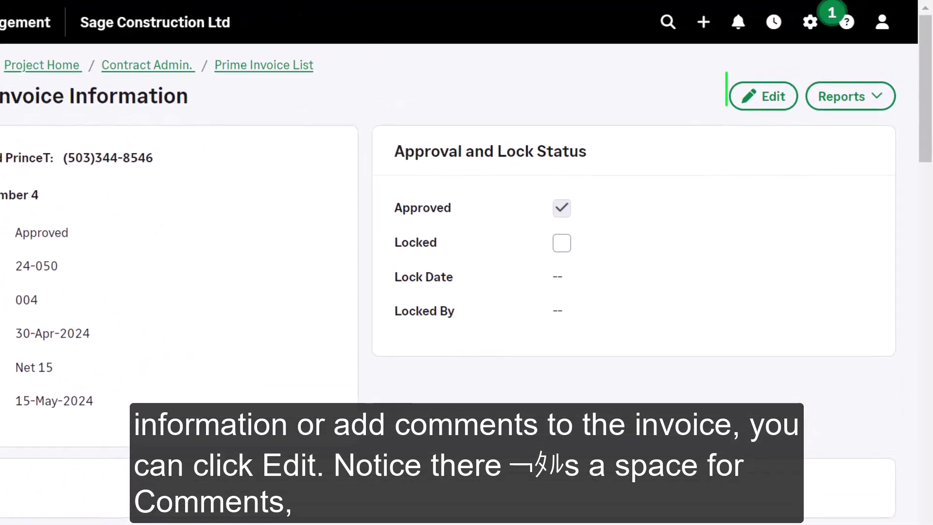
{"action": "left_click", "coordinate": [83, 391]}
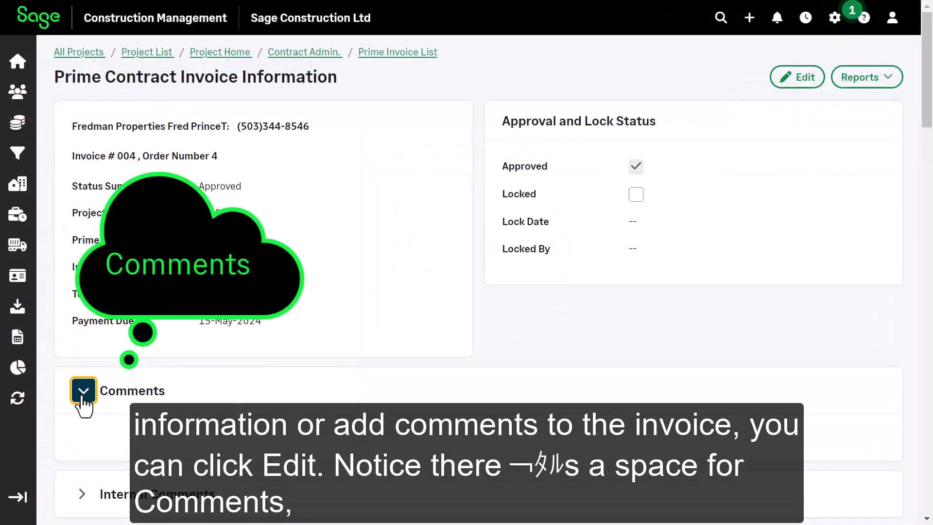
{"action": "scroll", "coordinate": [84, 406], "scroll_direction": "down", "scroll_amount": 3}
{"action": "left_click", "coordinate": [84, 349]}
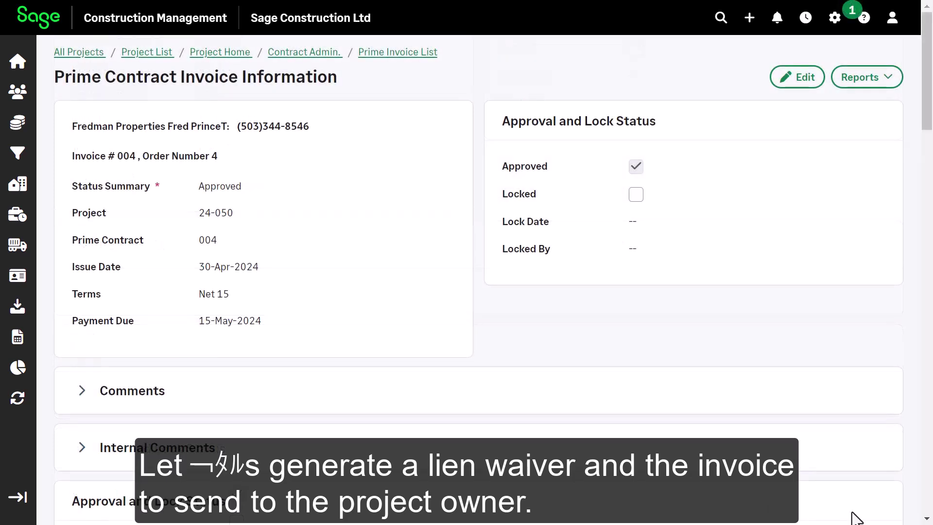
- Generate the Conditional Progress lien waiver for invoice 004, saving the PDF to Linked Files
{"action": "left_click", "coordinate": [886, 80]}
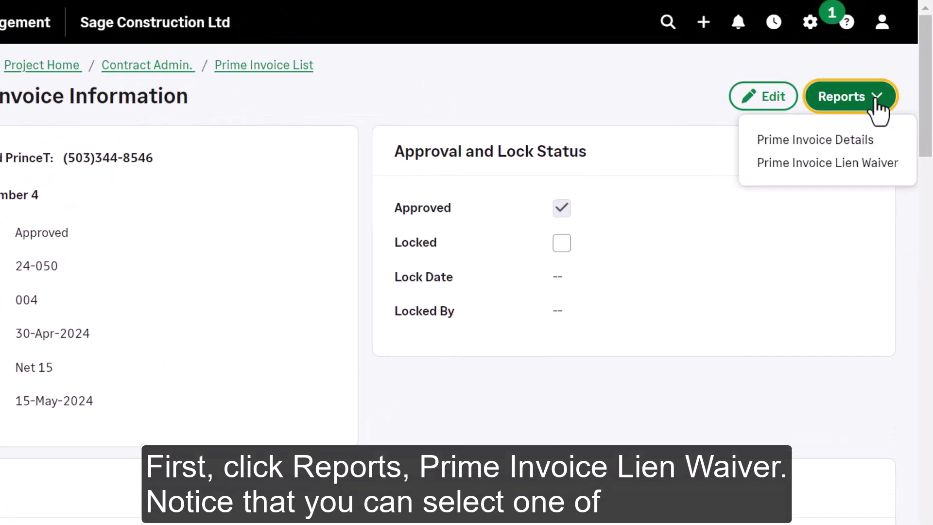
{"action": "left_click", "coordinate": [873, 165]}
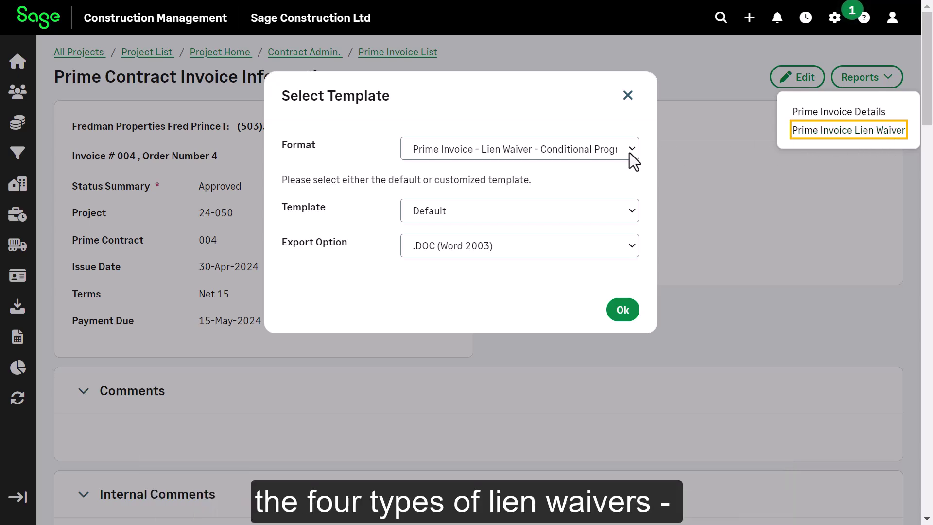
{"action": "left_click", "coordinate": [630, 151]}
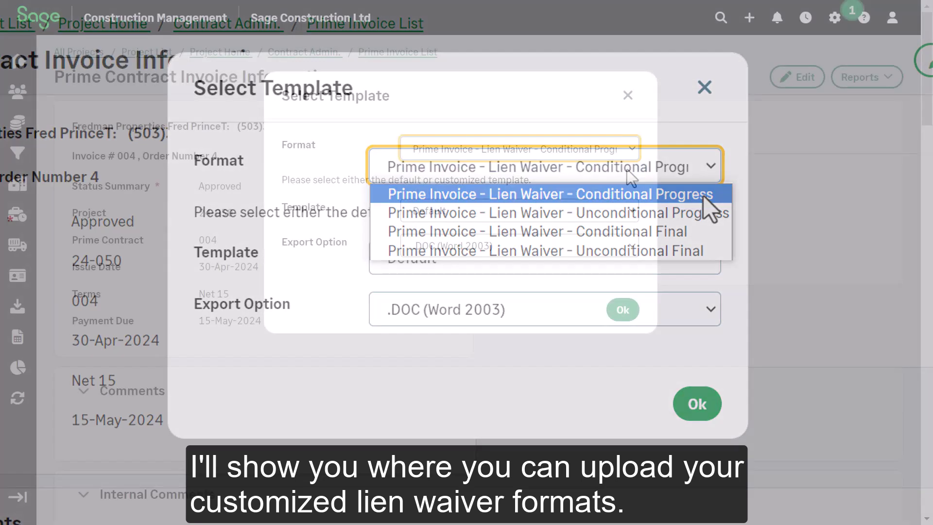
{"action": "left_click", "coordinate": [704, 195]}
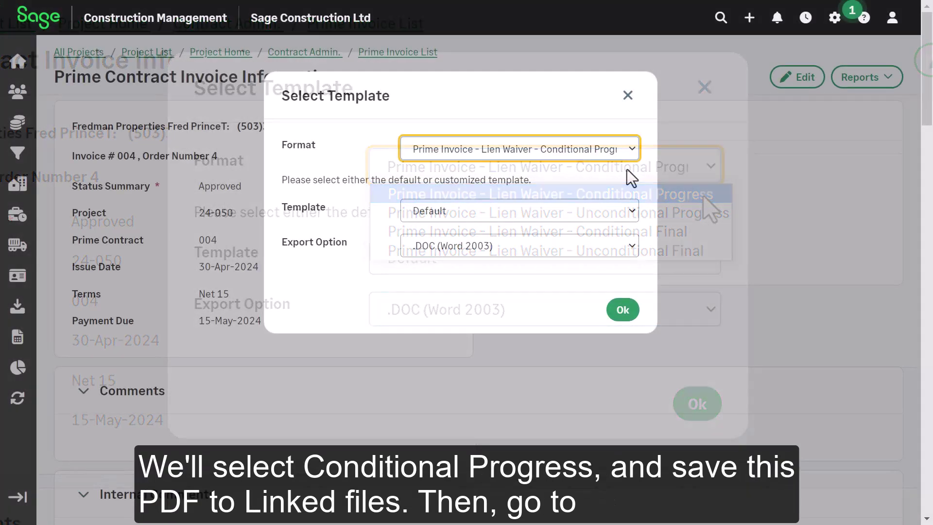
{"action": "left_click", "coordinate": [631, 247]}
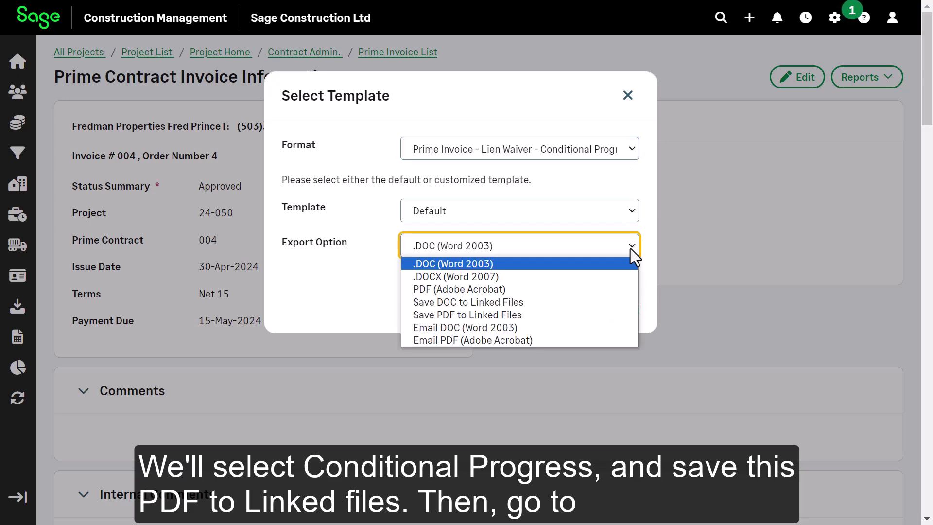
{"action": "left_click", "coordinate": [613, 315]}
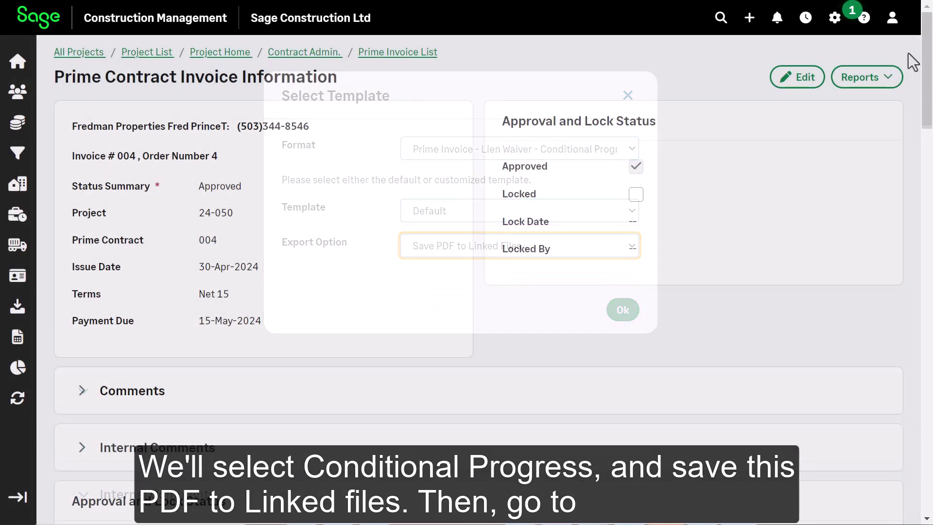
{"action": "scroll", "coordinate": [913, 62], "scroll_direction": "down", "scroll_amount": 15}
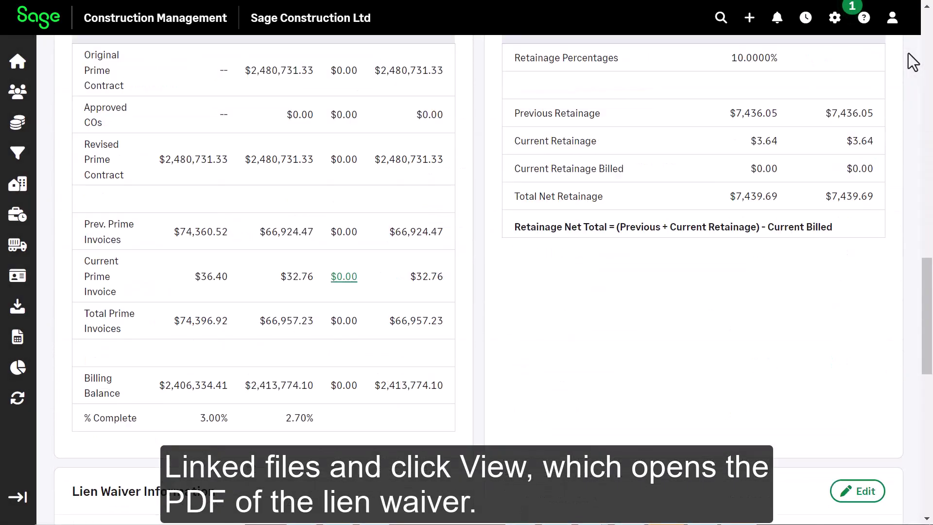
{"action": "left_click", "coordinate": [862, 190]}
{"action": "left_click", "coordinate": [830, 155]}
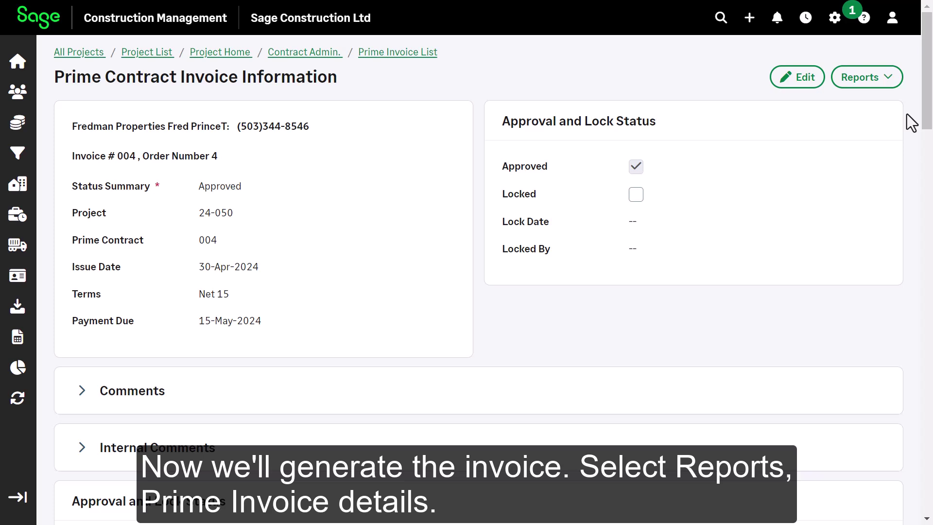
- Save the Prime Invoice Details PDF, Items Summed By Owner Grouping Code, to Linked Files
{"action": "left_click", "coordinate": [893, 81]}
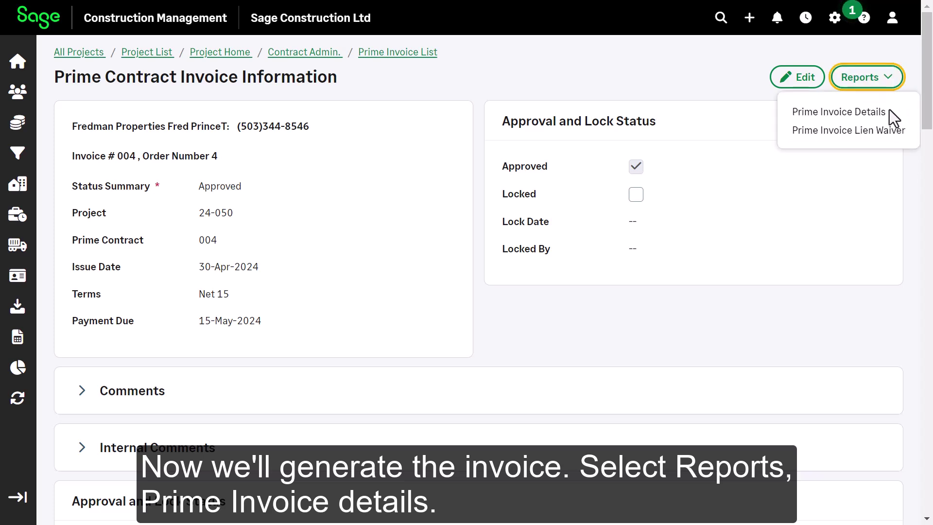
{"action": "left_click", "coordinate": [883, 114]}
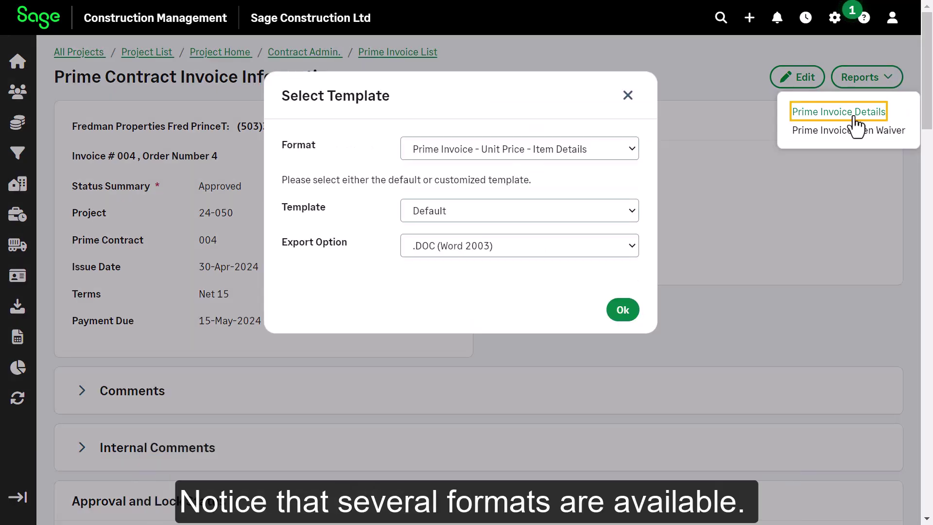
{"action": "left_click", "coordinate": [632, 148]}
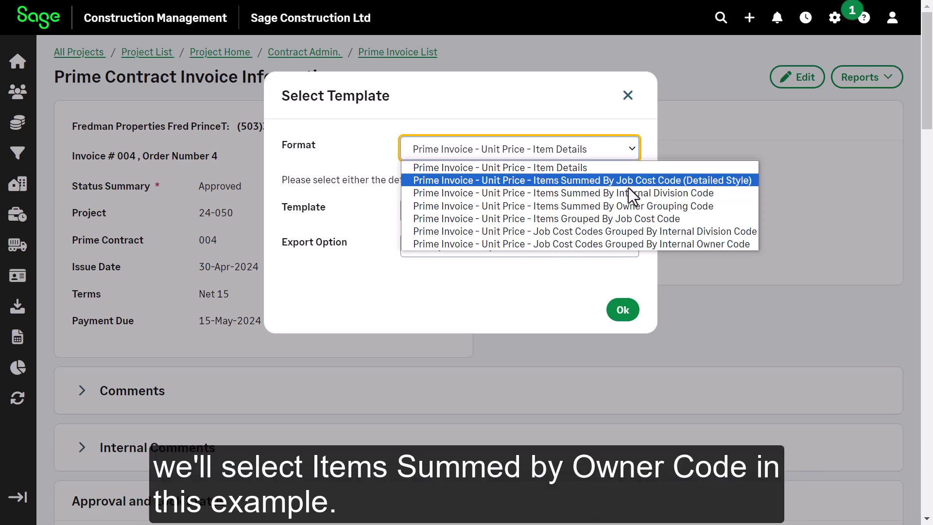
{"action": "left_click", "coordinate": [628, 205]}
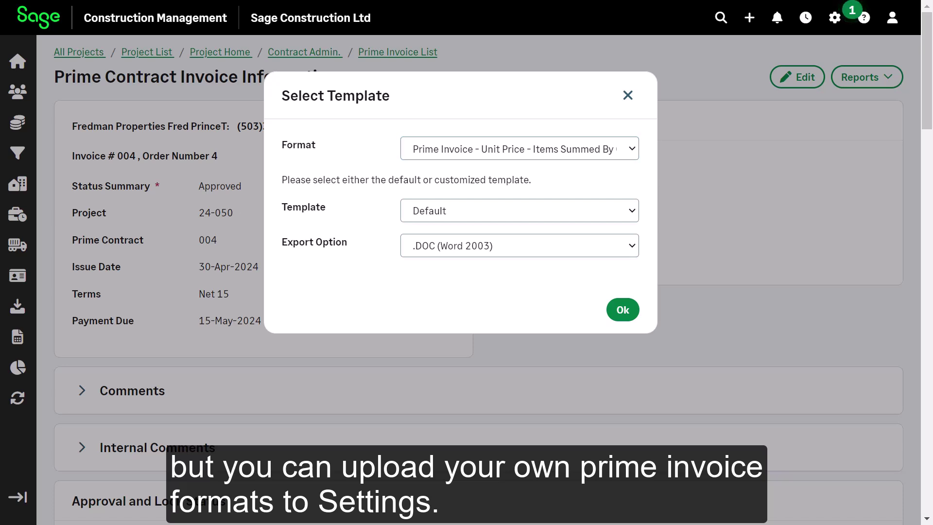
{"action": "left_click", "coordinate": [634, 246]}
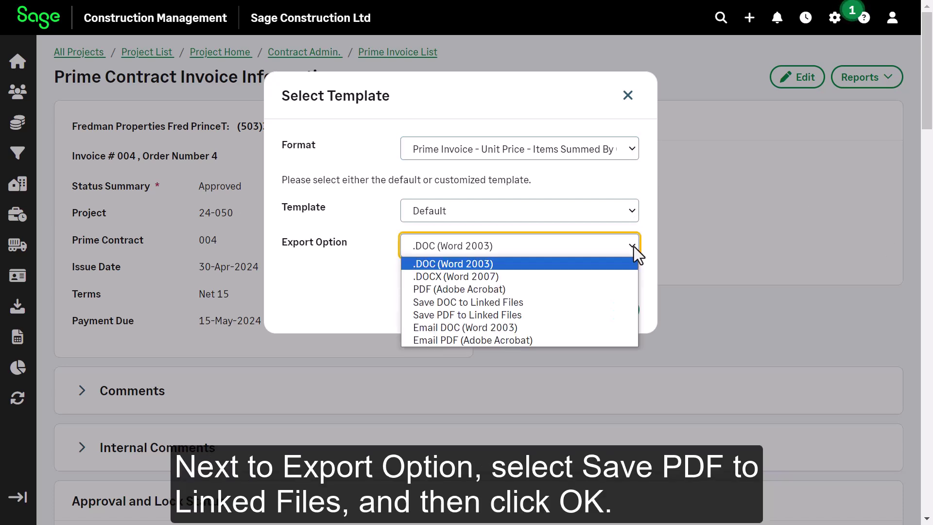
{"action": "left_click", "coordinate": [609, 317]}
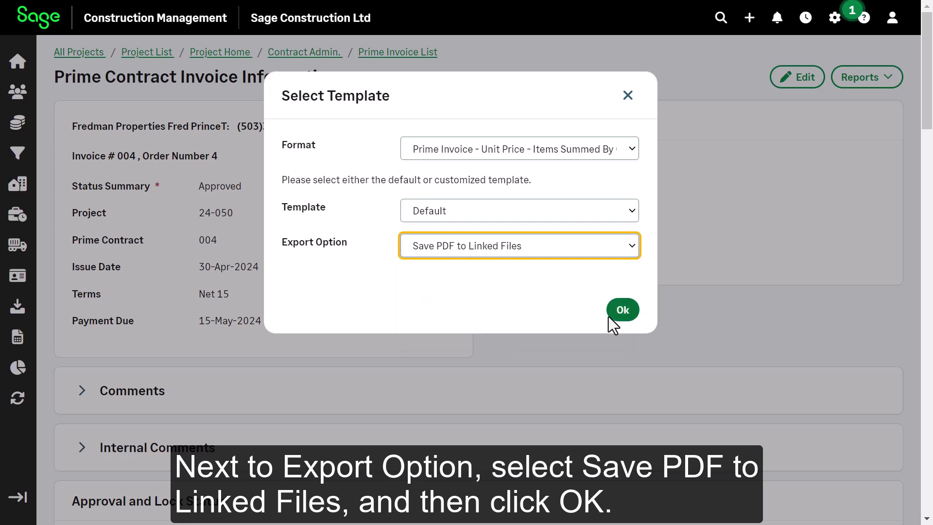
{"action": "left_click", "coordinate": [611, 315]}
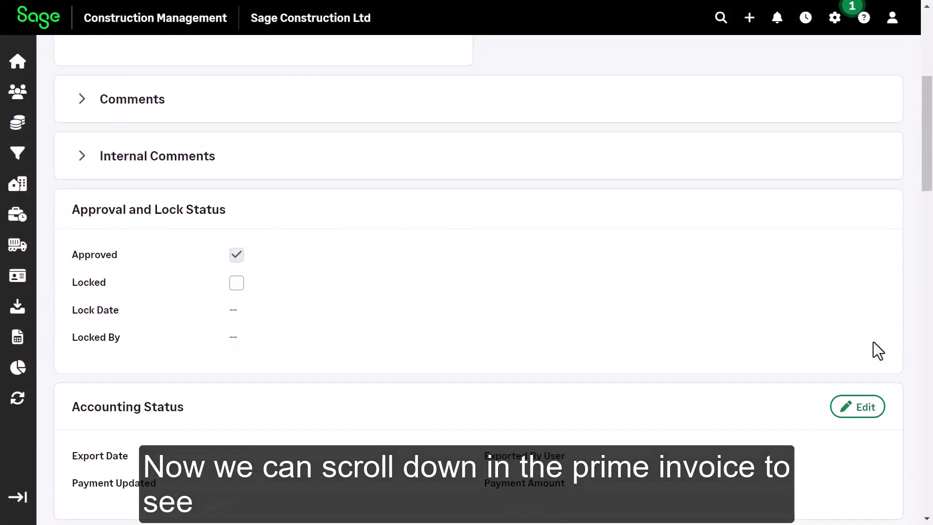
{"action": "scroll", "coordinate": [874, 342], "scroll_direction": "down", "scroll_amount": 15}
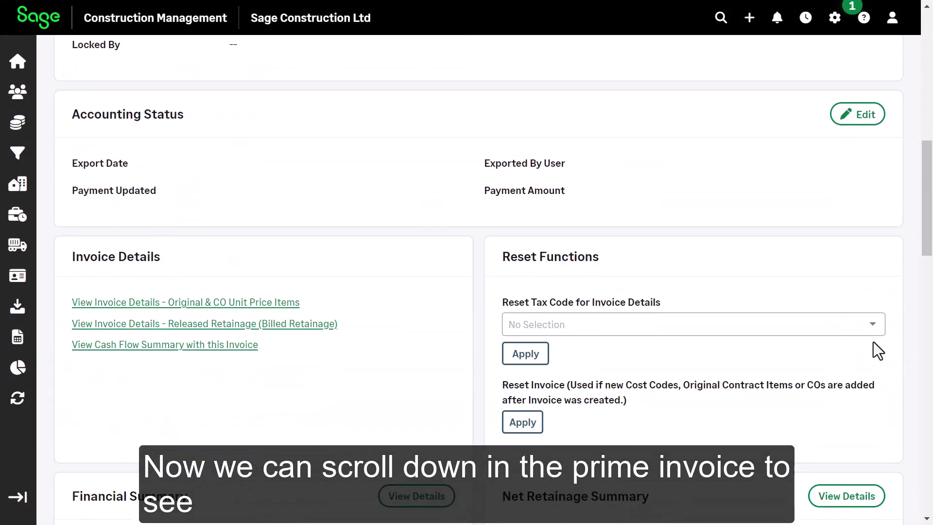
{"action": "scroll", "coordinate": [874, 342], "scroll_direction": "down", "scroll_amount": 10}
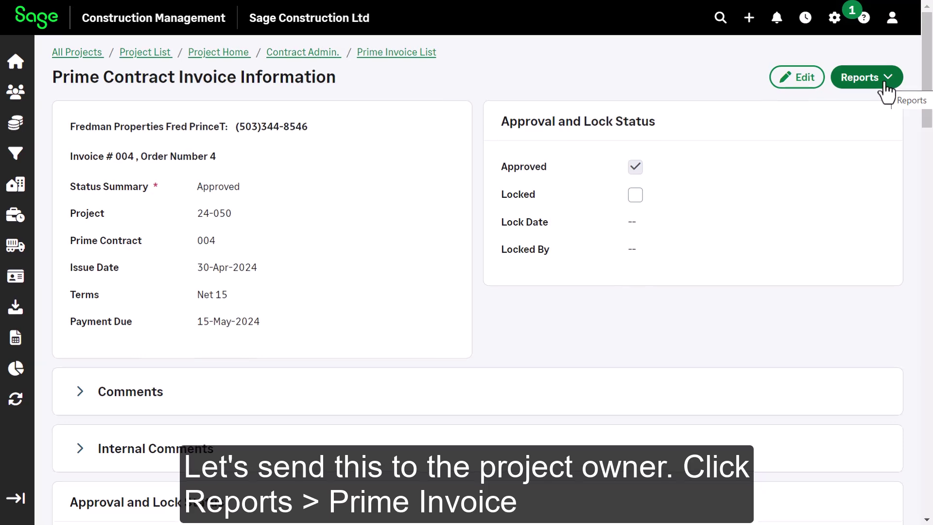
- Run Prime Invoice Details summed by owner grouping code with the Email PDF export option
{"action": "left_click", "coordinate": [884, 83]}
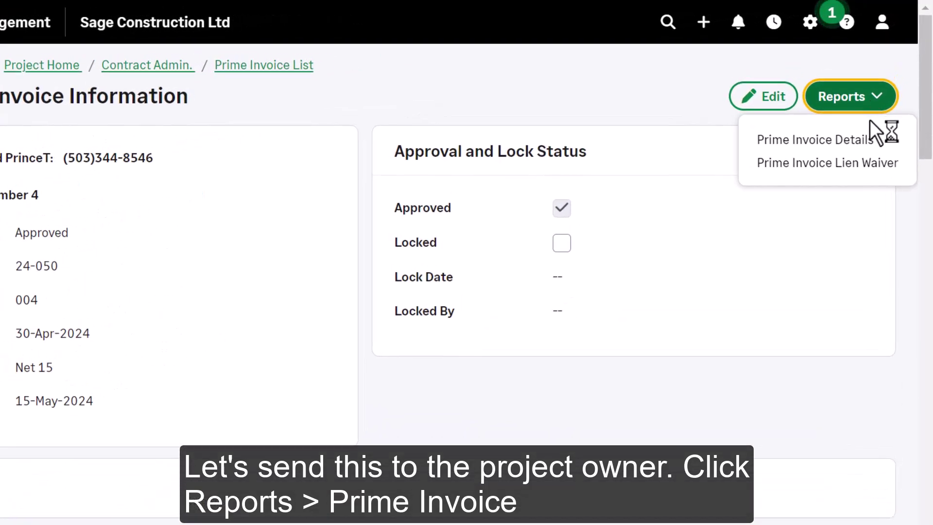
{"action": "left_click", "coordinate": [869, 144]}
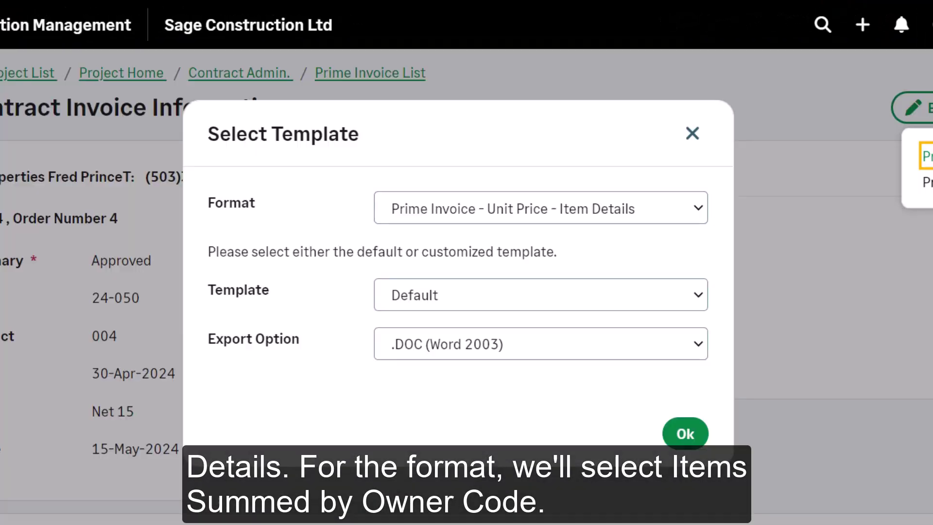
{"action": "left_click", "coordinate": [697, 209]}
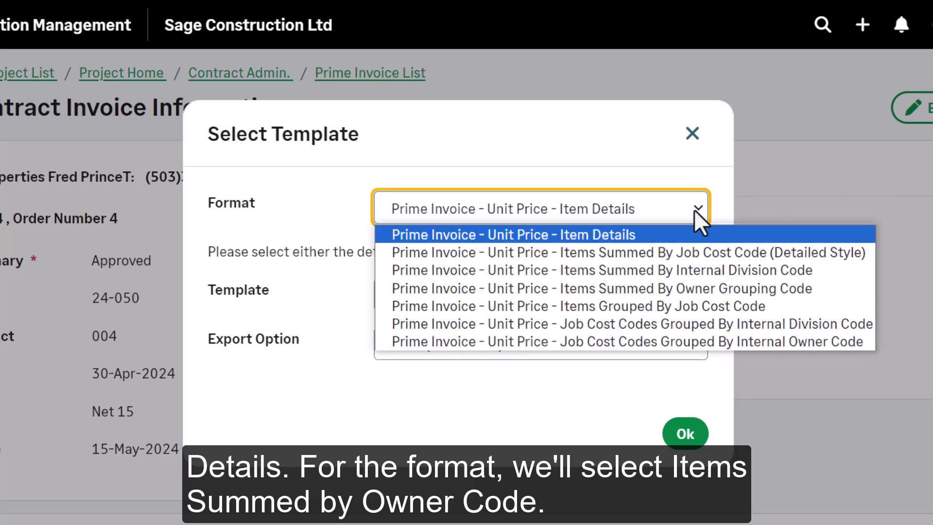
{"action": "left_click", "coordinate": [696, 289]}
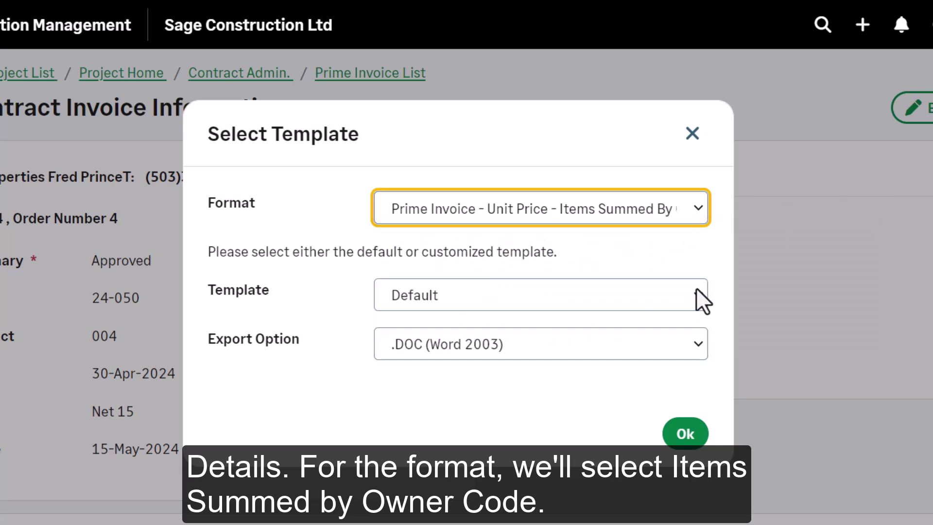
{"action": "left_click", "coordinate": [696, 349]}
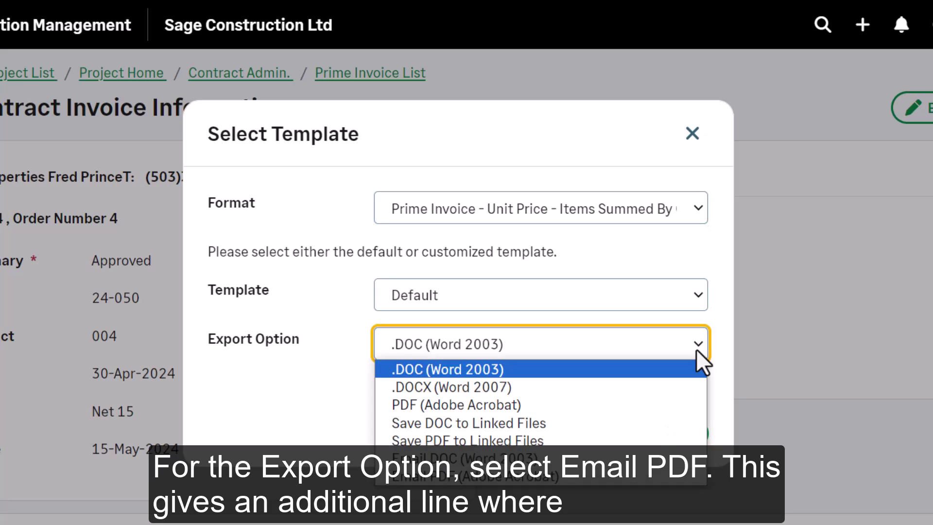
{"action": "left_click", "coordinate": [697, 470]}
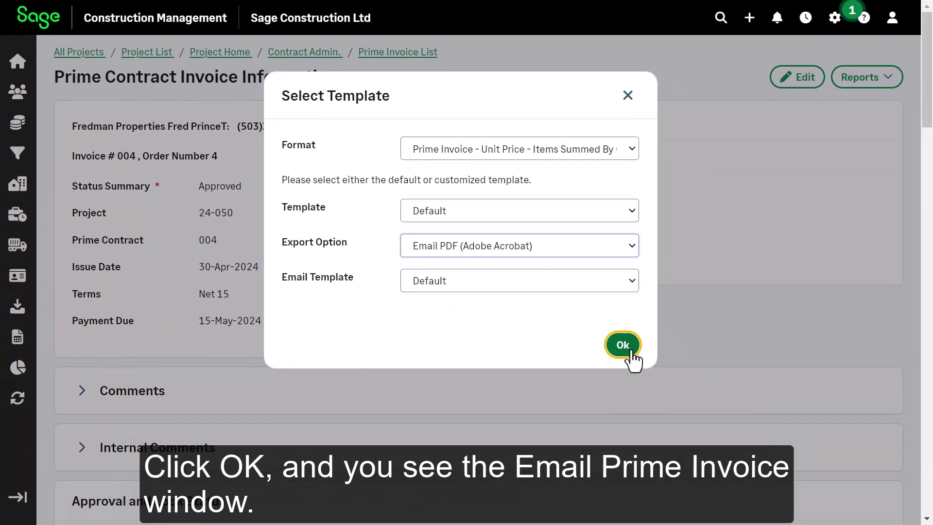
{"action": "left_click", "coordinate": [631, 354]}
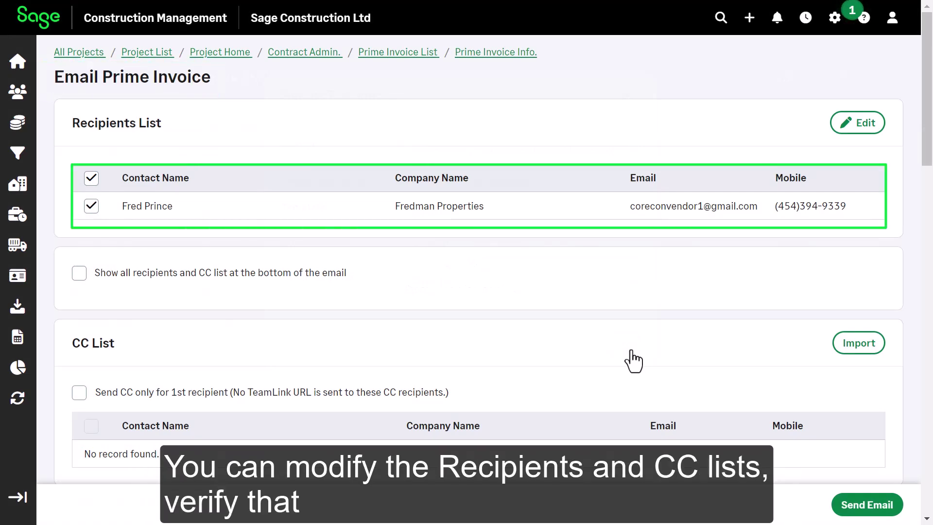
- Send invoice 004's email with both PDF attachments to Fredman Properties and check Sent Emails
{"action": "scroll", "coordinate": [633, 360], "scroll_direction": "down", "scroll_amount": 8}
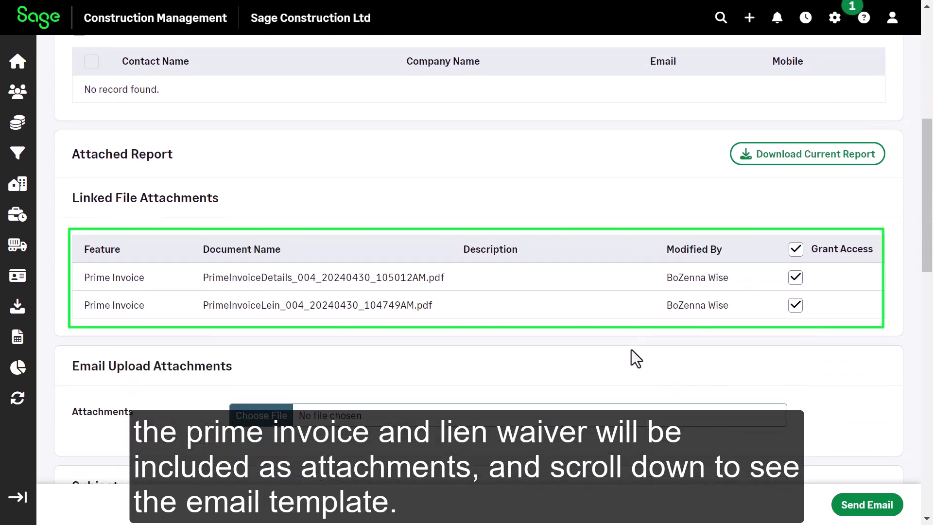
{"action": "scroll", "coordinate": [631, 349], "scroll_direction": "down", "scroll_amount": 10}
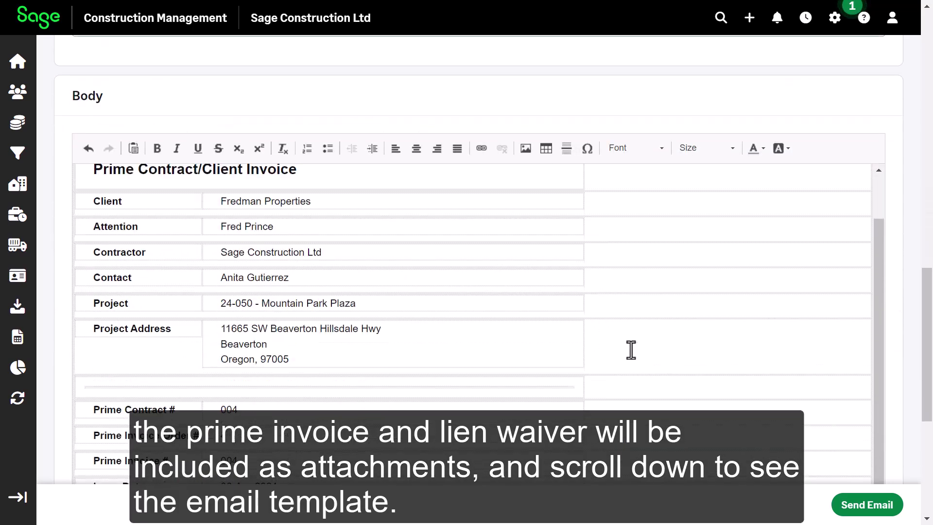
{"action": "scroll", "coordinate": [631, 349], "scroll_direction": "down", "scroll_amount": 5}
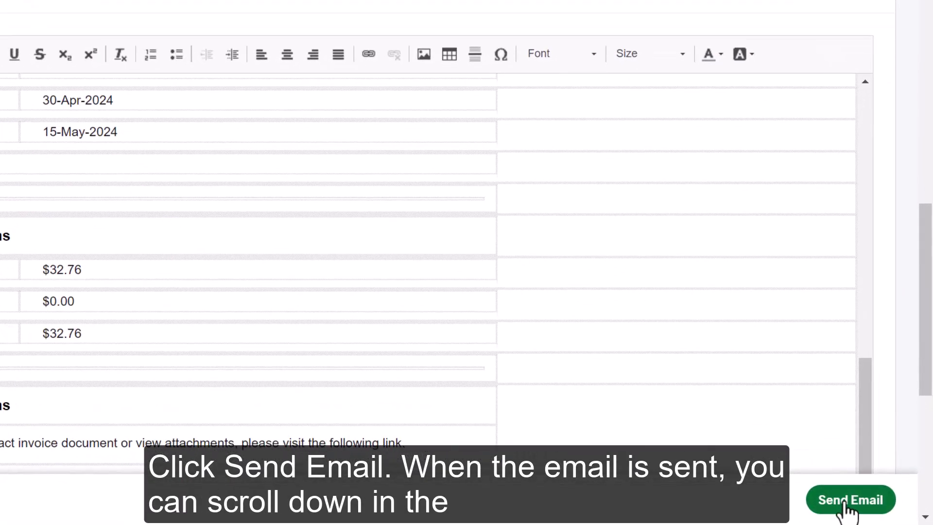
{"action": "left_click", "coordinate": [845, 505]}
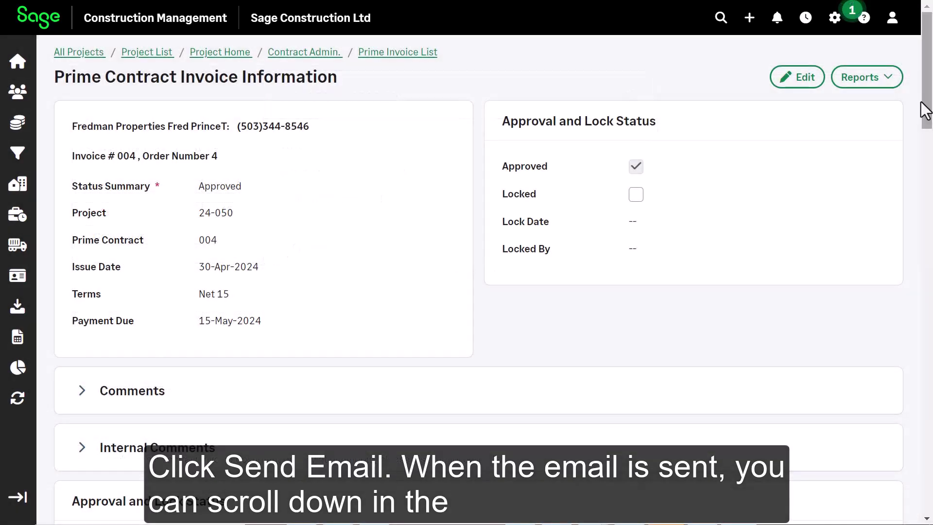
{"action": "scroll", "coordinate": [926, 109], "scroll_direction": "down", "scroll_amount": 5}
{"action": "scroll", "coordinate": [926, 109], "scroll_direction": "down", "scroll_amount": 10}
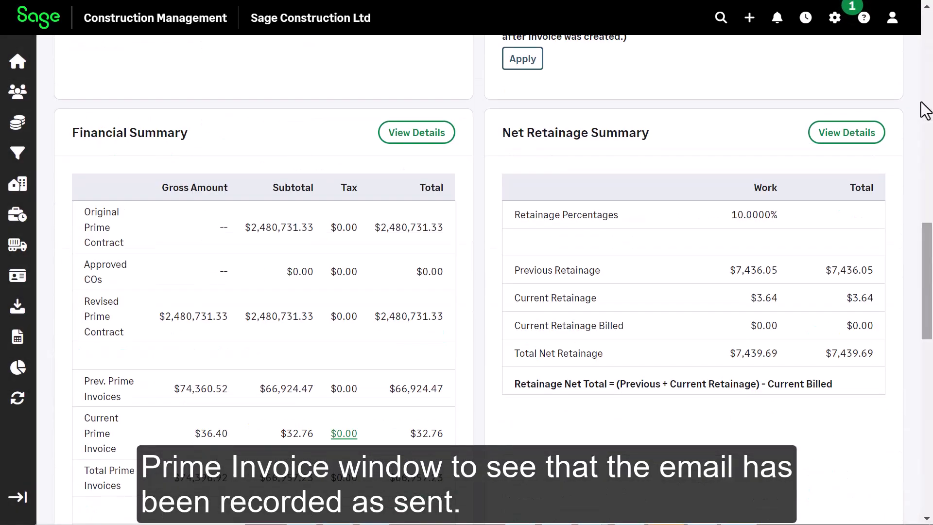